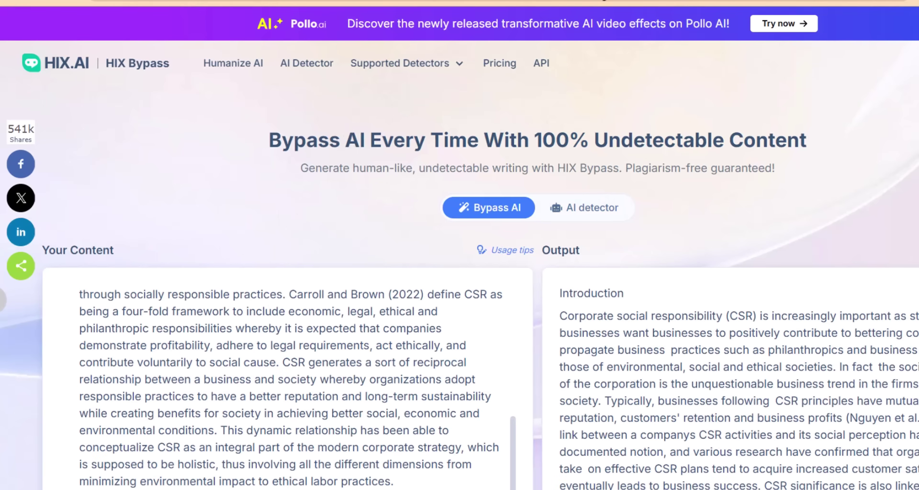
# Switch to the Sample Doc document in Google Docs
pyautogui.click(360, 2)
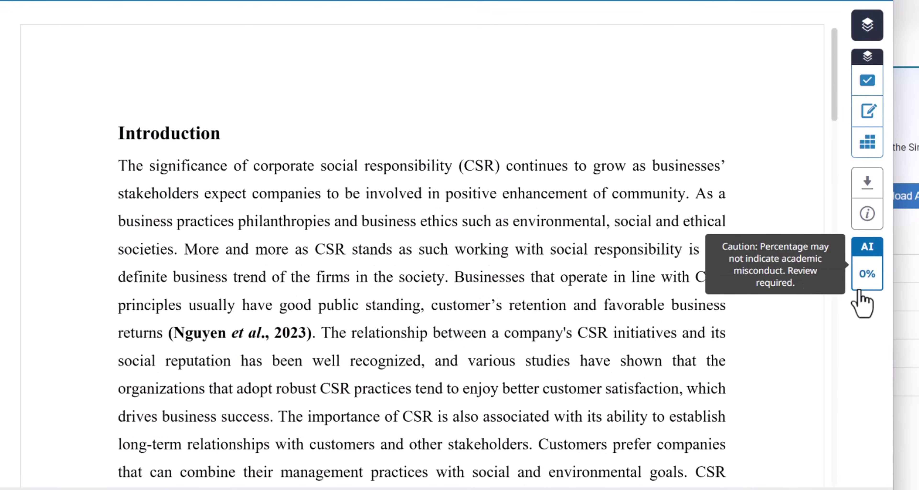
# Read the caution on the AI 0% badge in the Turnitin sidebar
pyautogui.moveTo(870, 274)
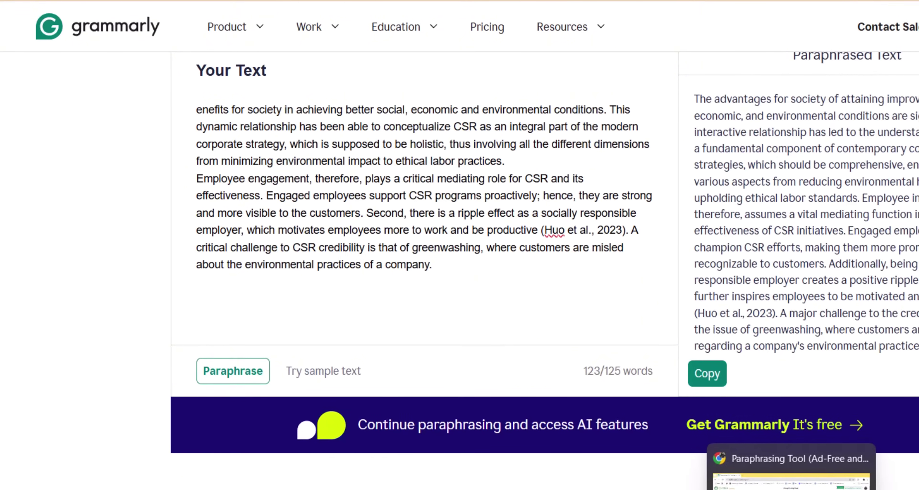
# Compare the paraphrasing.io and QuillBot Academic-mode rewrites, ending on the Hemingway Editor text
pyautogui.hotkey('alt', 'Tab')
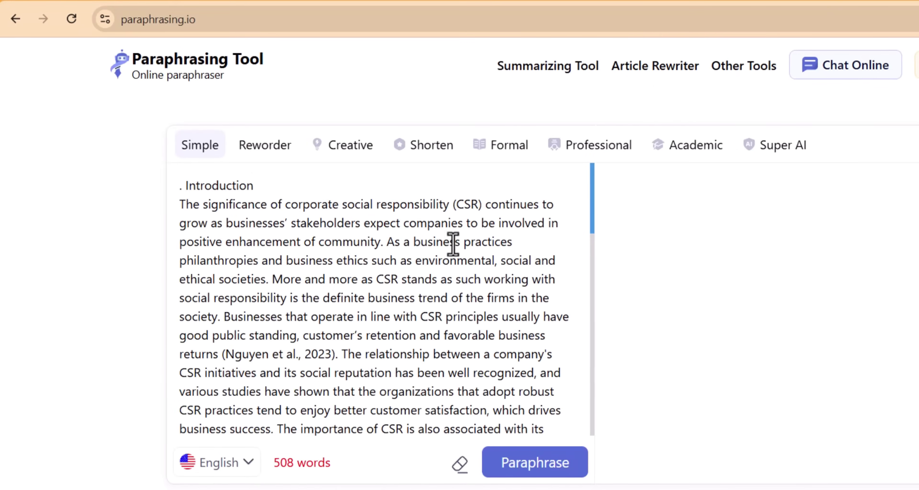
pyautogui.hotkey('alt', 'Tab')
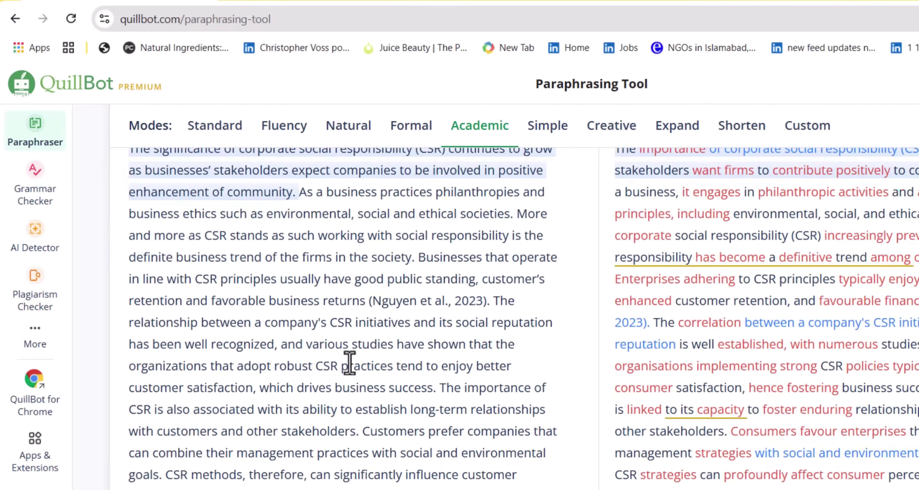
pyautogui.scroll(-10, 449, 440)
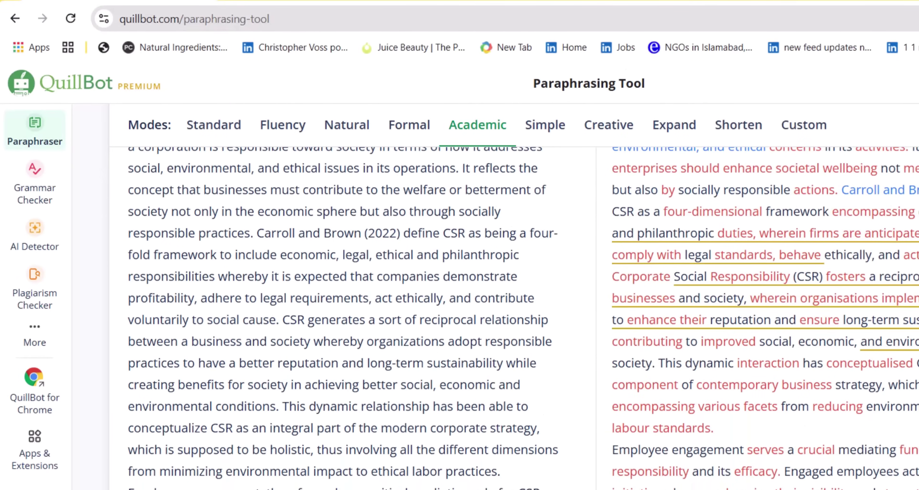
pyautogui.click(628, 486)
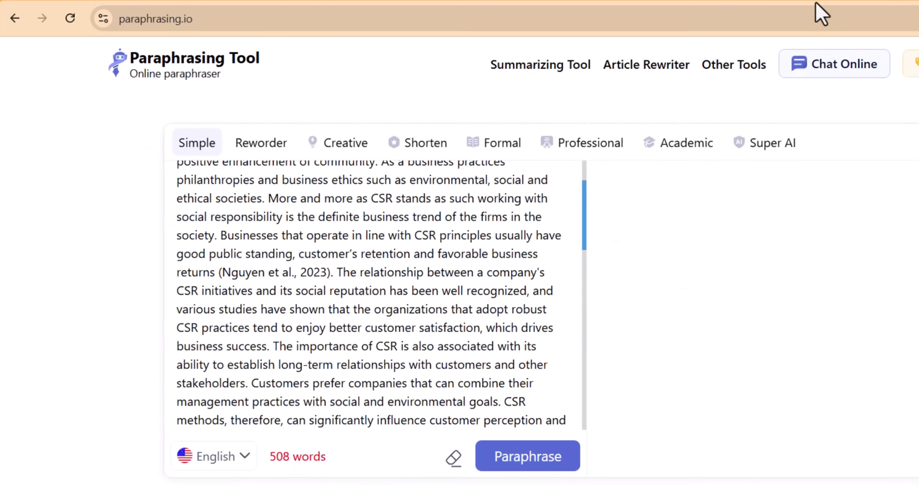
pyautogui.hotkey('alt', 'Tab')
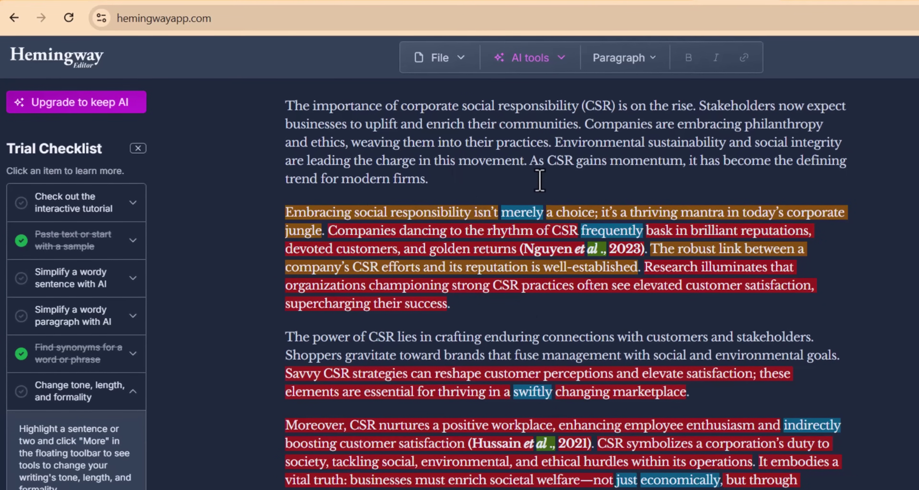
# Rephrase the three flagged paragraphs with Hemingway's AI and apply the 425-word suggestion
pyautogui.click(740, 212)
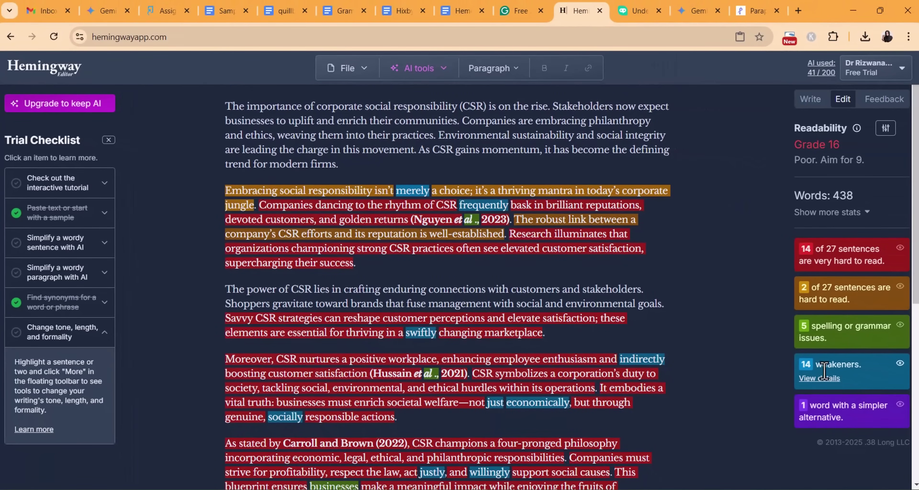
pyautogui.click(827, 379)
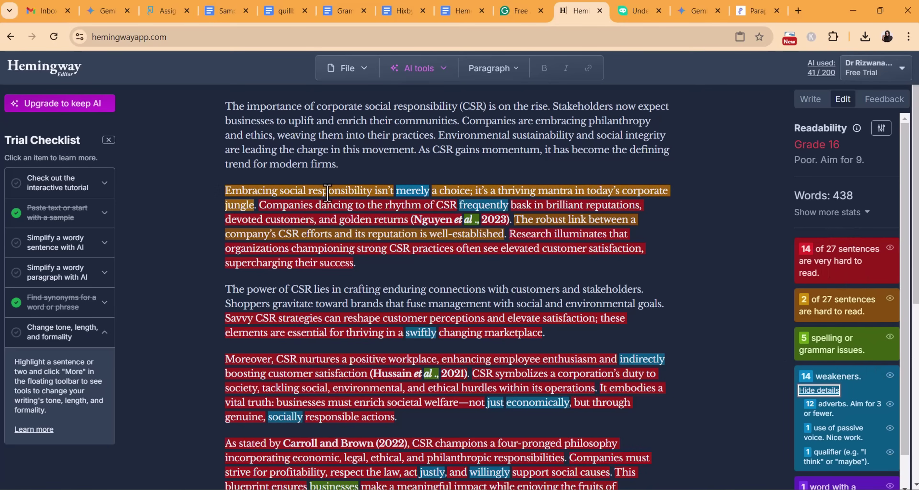
pyautogui.moveTo(227, 188); pyautogui.dragTo(402, 431)
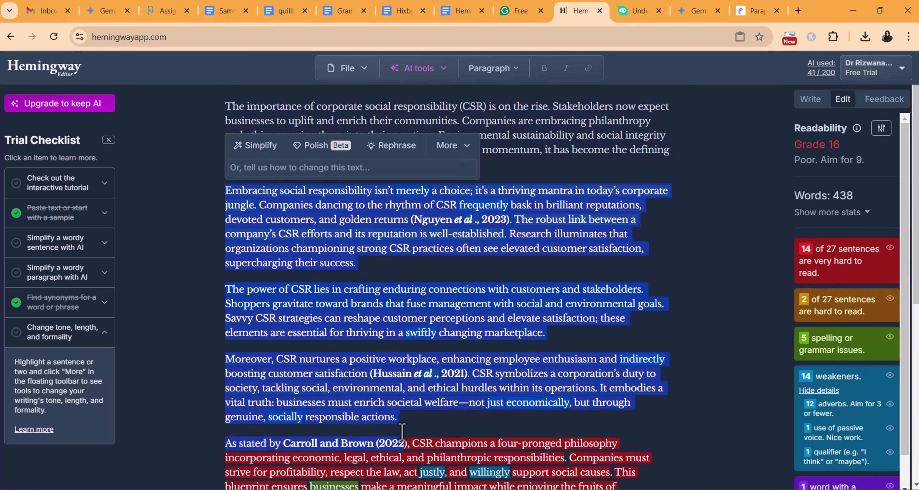
pyautogui.click(394, 146)
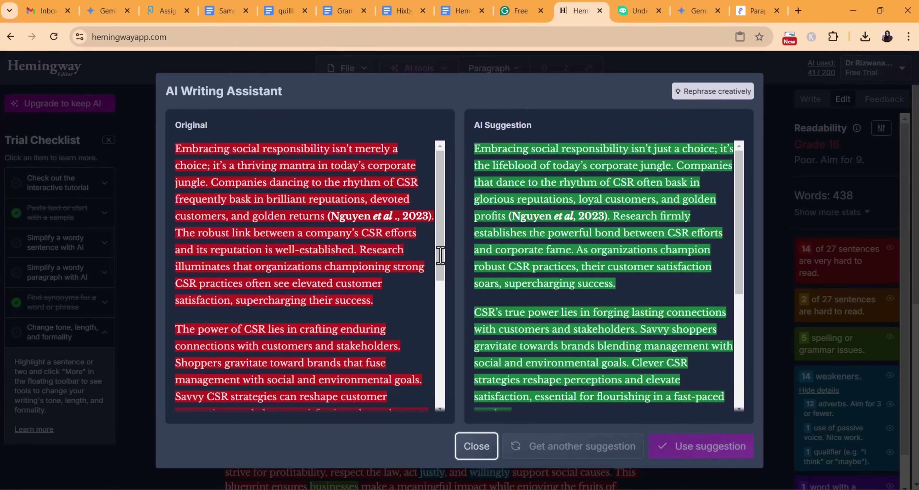
pyautogui.click(676, 446)
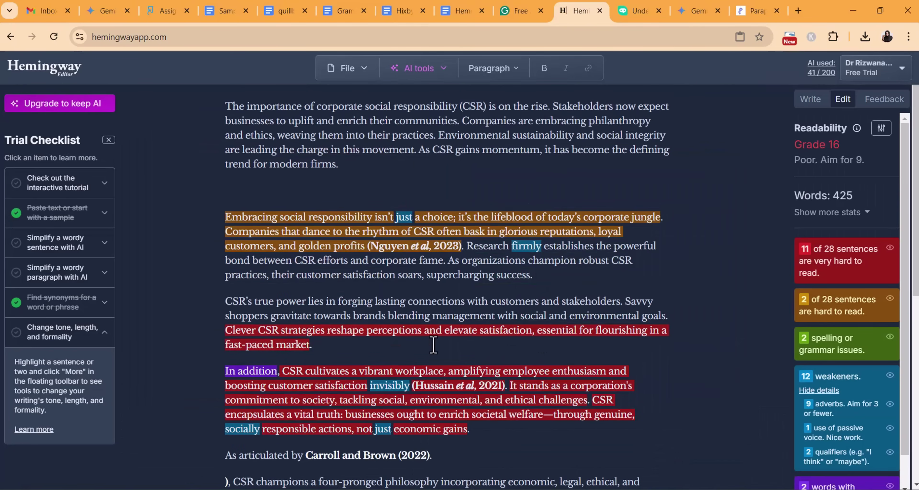
pyautogui.scroll(-2, 401, 345)
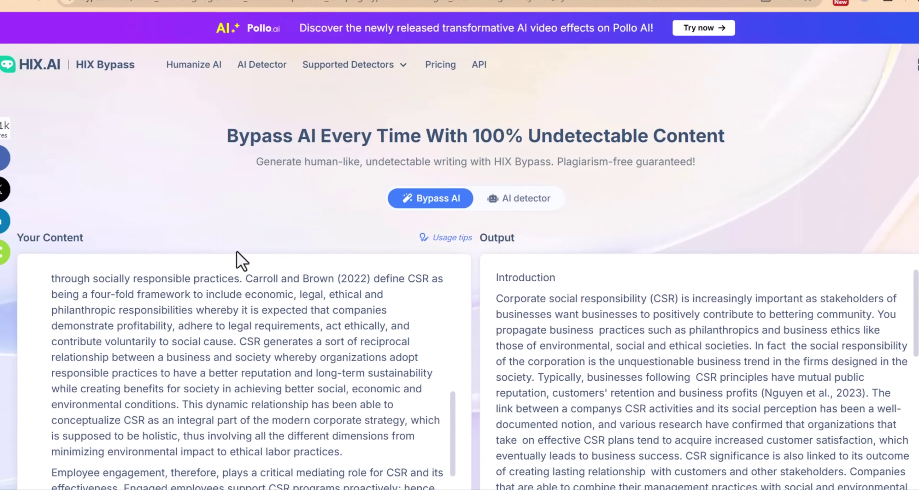
# Check the HIX Bypass Checking result panel showing every detector rates it human-written
pyautogui.scroll(-5, 659, 160)
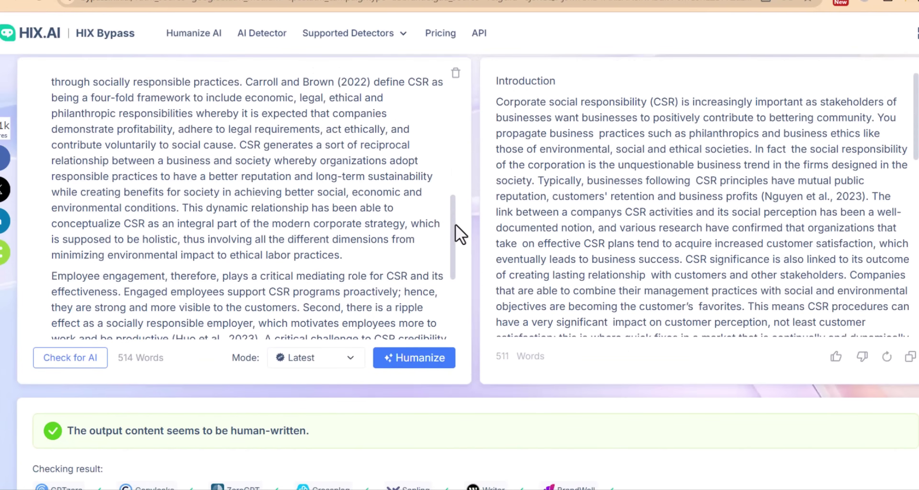
pyautogui.moveTo(456, 225); pyautogui.dragTo(480, 92)
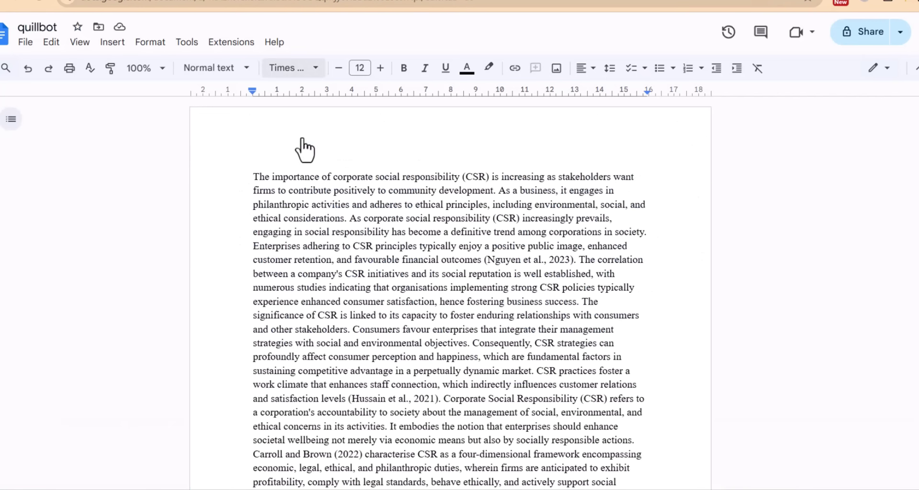
# Download the Hixbypass document as Microsoft Word (.docx), then select the quillbot file for upload
pyautogui.scroll(-2, 303, 150)
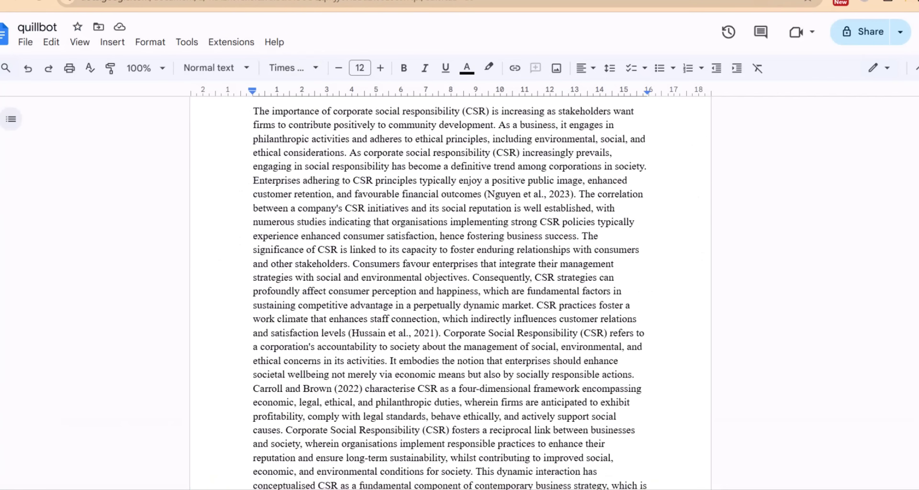
pyautogui.scroll(2, 366, 147)
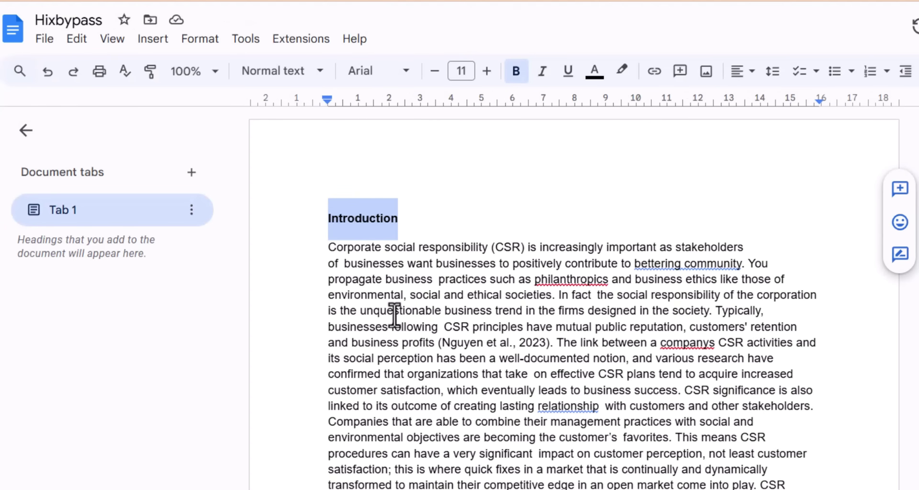
pyautogui.hotkey('alt', 'f')
pyautogui.moveTo(249, 212)
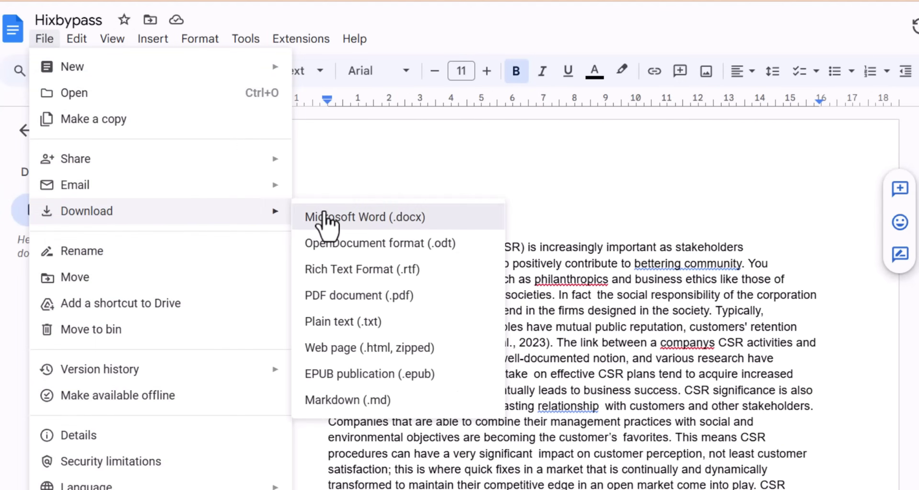
pyautogui.click(323, 214)
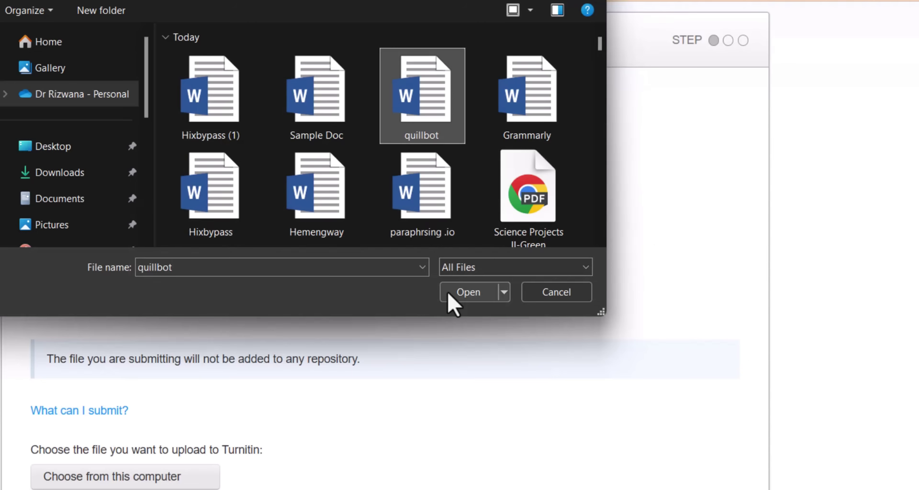
pyautogui.click(452, 301)
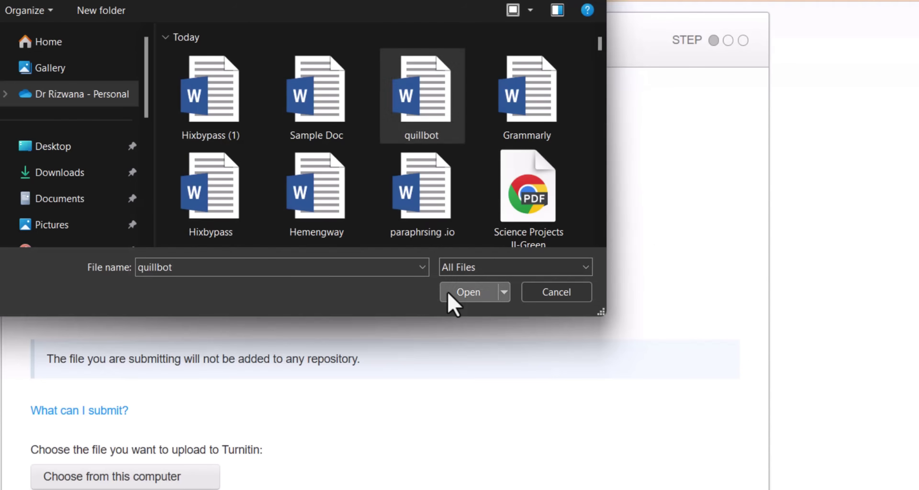
# Highlight the AI-generated-only text in the quillbot report rated 100% AI
pyautogui.scroll(-2, 449, 302)
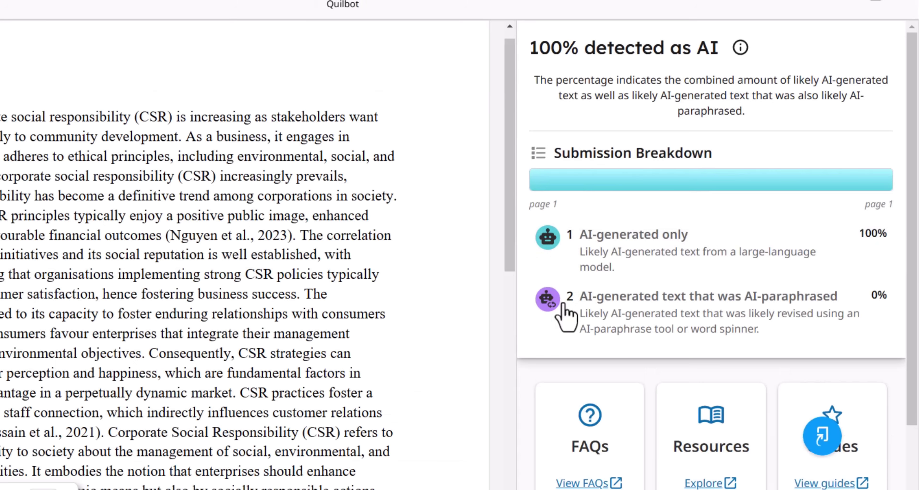
pyautogui.click(581, 236)
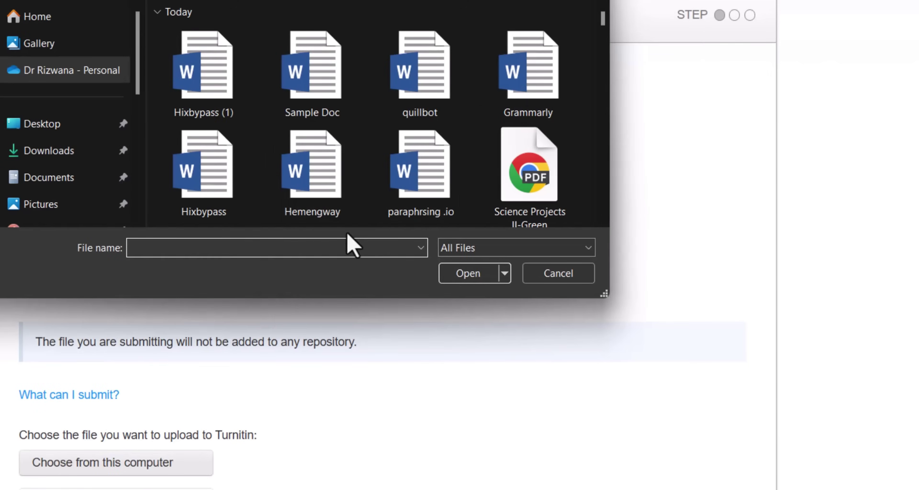
# Upload the paraphrsing .io essay as Rephrasing.io and view its 100% AI score
pyautogui.doubleClick(430, 182)
pyautogui.scroll(-5, 287, 353)
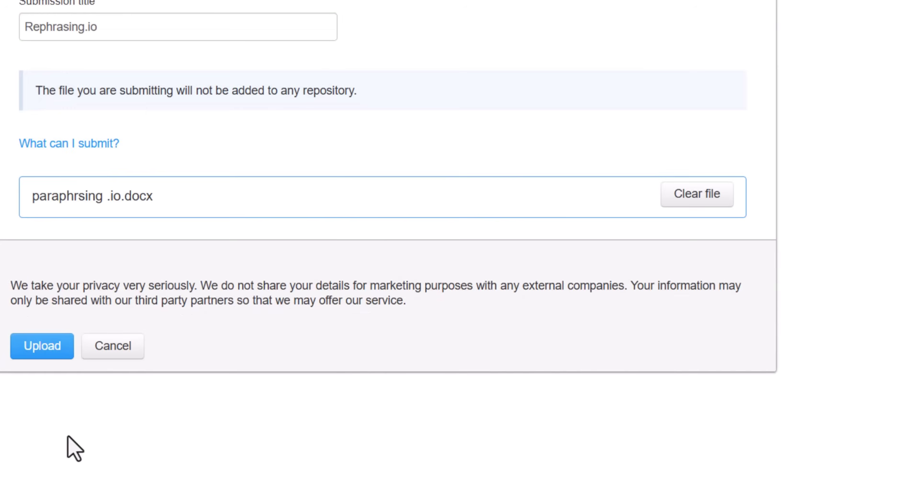
pyautogui.click(59, 343)
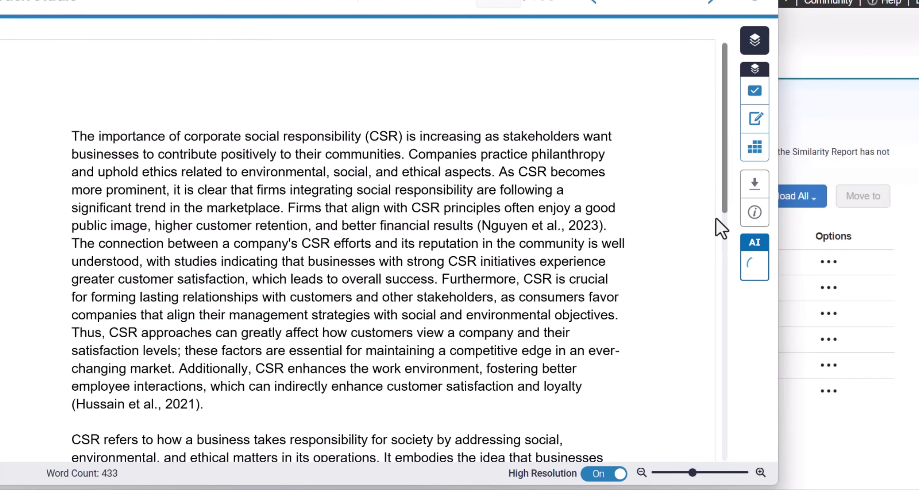
pyautogui.moveTo(745, 273)
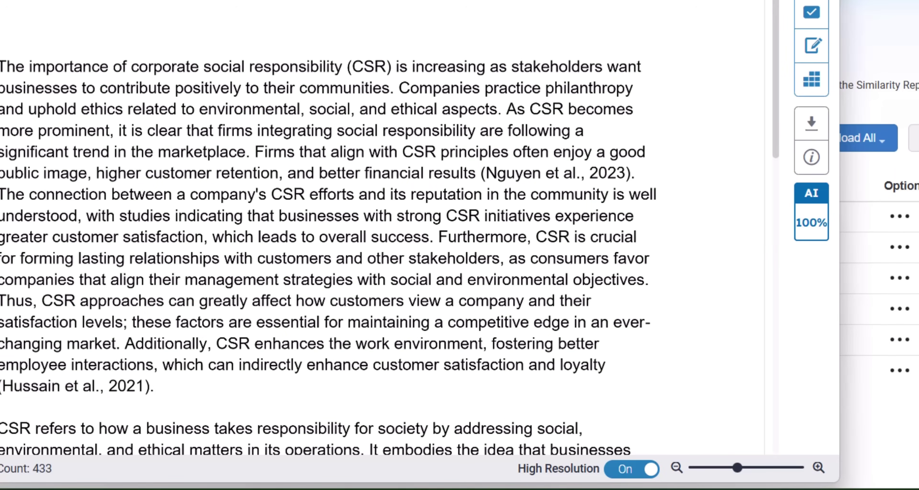
pyautogui.moveTo(813, 230)
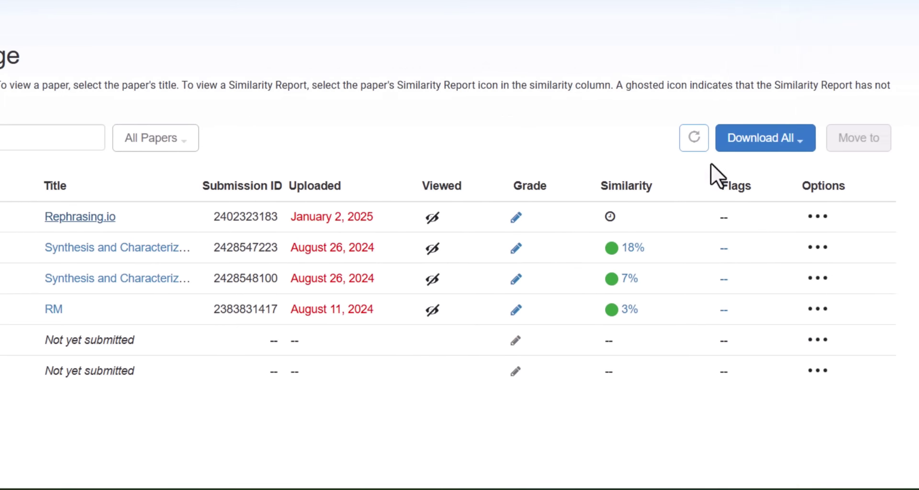
# Start a new paper submission for the student, choosing the essay file from the computer
pyautogui.click(876, 213)
pyautogui.click(699, 290)
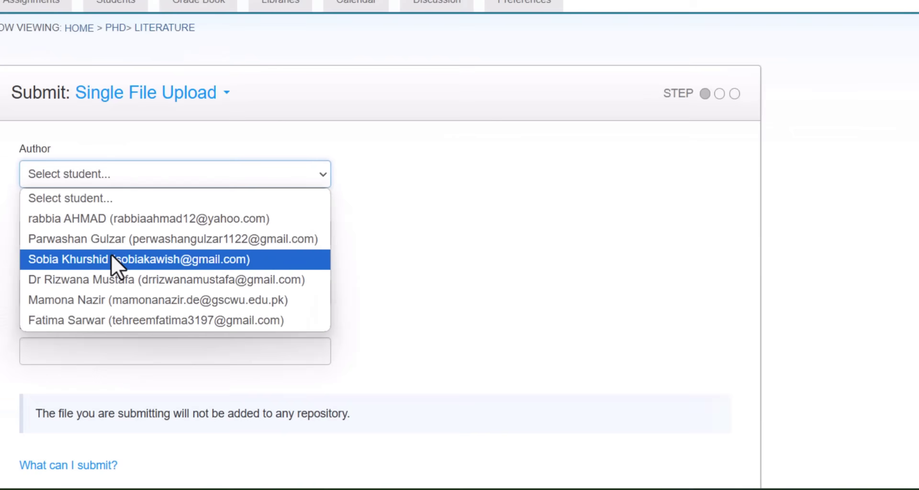
pyautogui.click(143, 300)
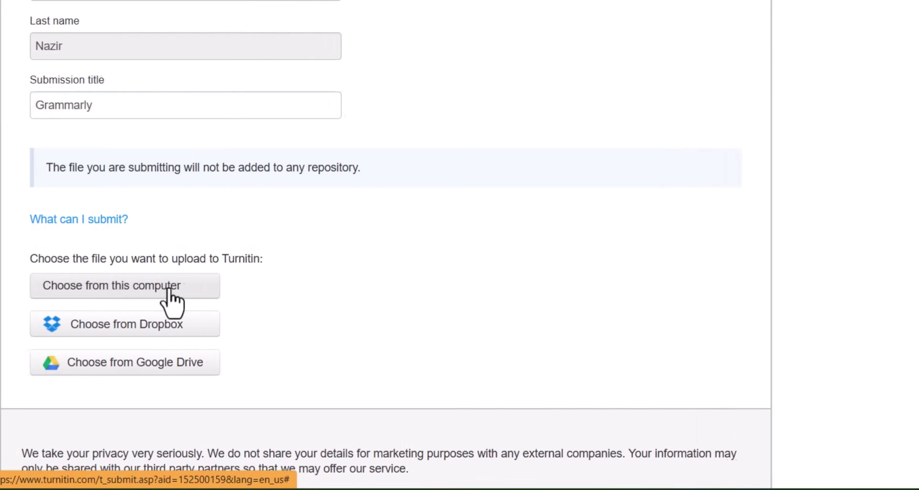
pyautogui.click(186, 287)
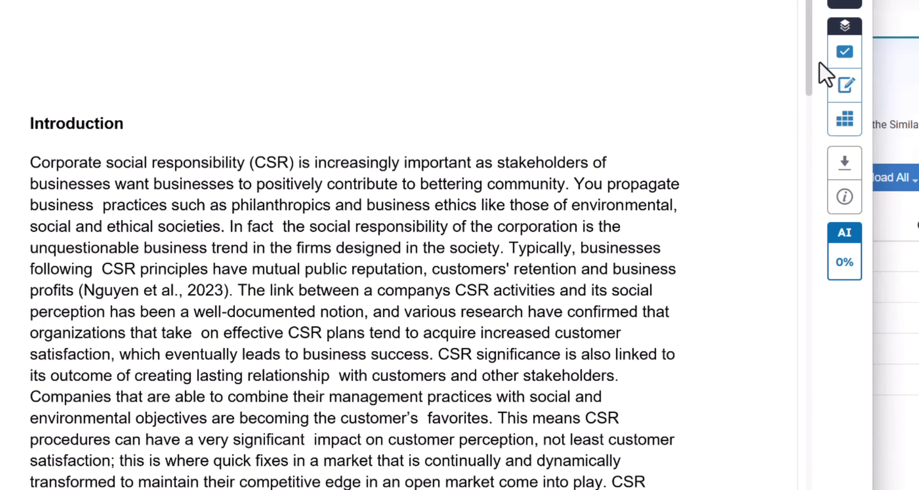
# Scroll through the full Hixbypass 0% AI report, then the YouTube Studio videos list
pyautogui.scroll(-2, 797, 87)
pyautogui.scroll(-10, 798, 86)
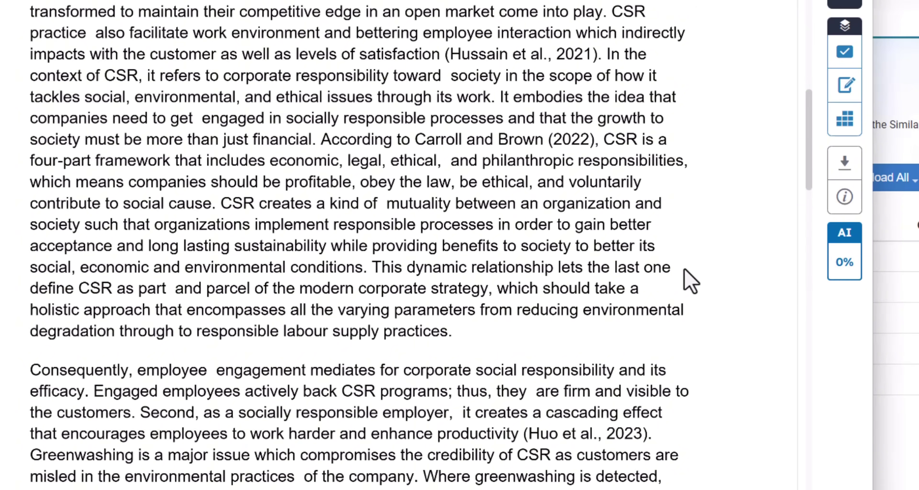
pyautogui.moveTo(808, 140); pyautogui.dragTo(792, 207)
pyautogui.scroll(-1, 791, 206)
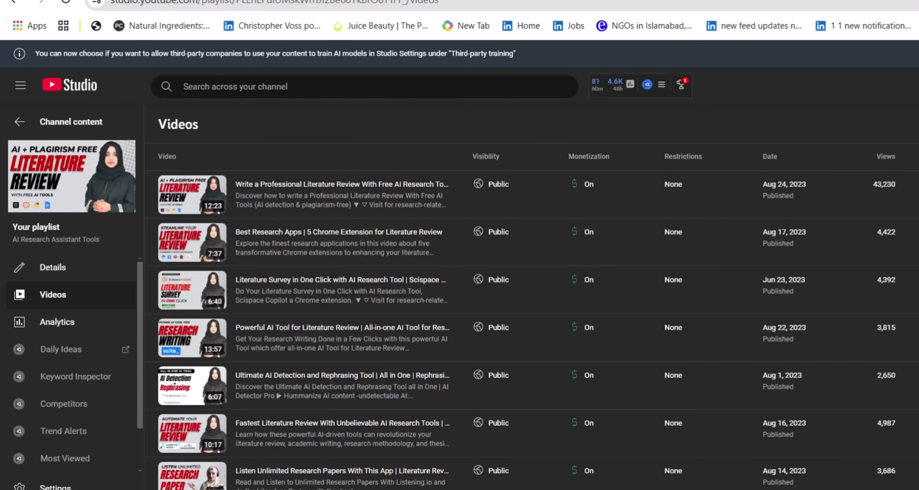
pyautogui.scroll(-5, 531, 296)
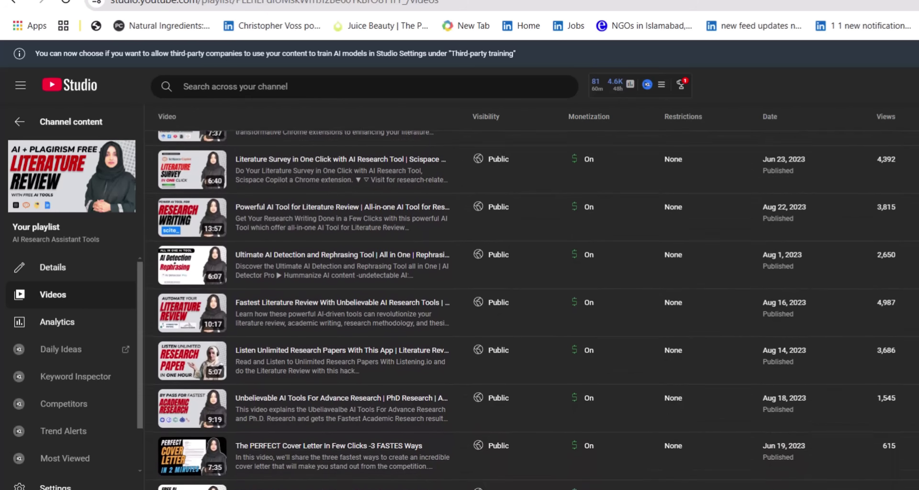